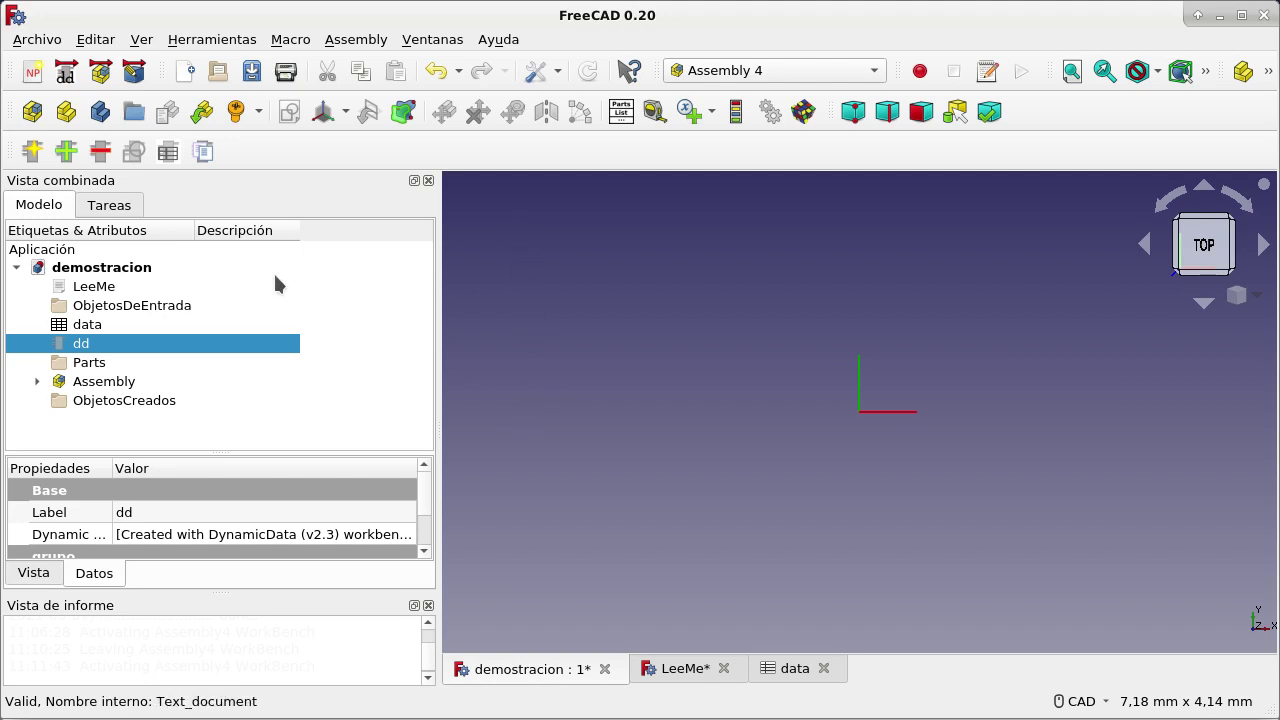
# Step: Glance at the tools list, then select irAAssembly4.FCMacro in the Macros dialog
pyautogui.click(214, 42)
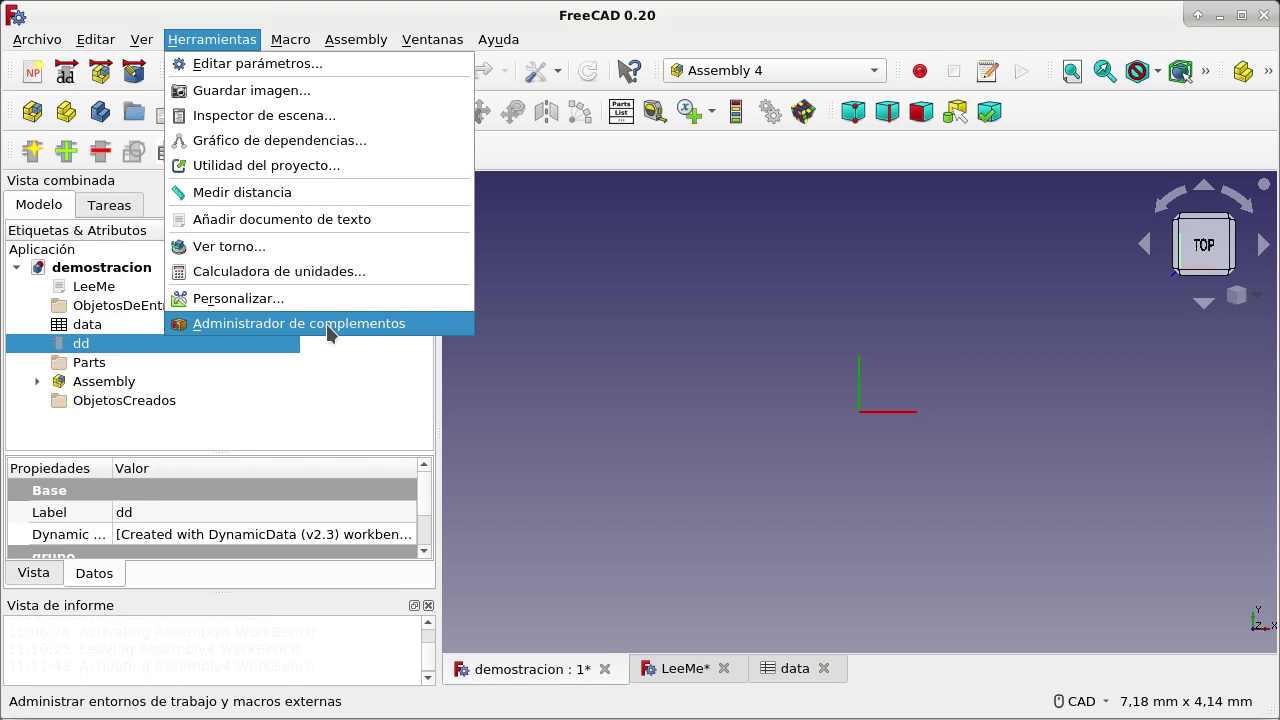
pyautogui.click(677, 274)
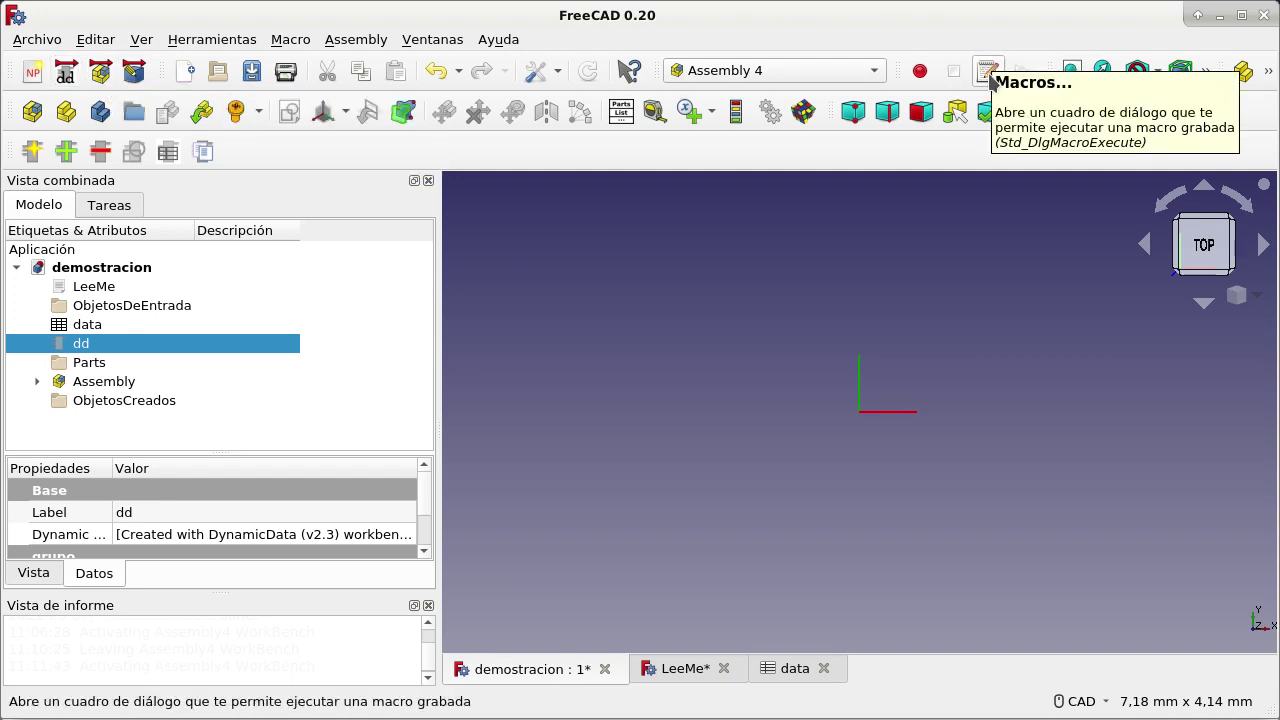
pyautogui.click(987, 74)
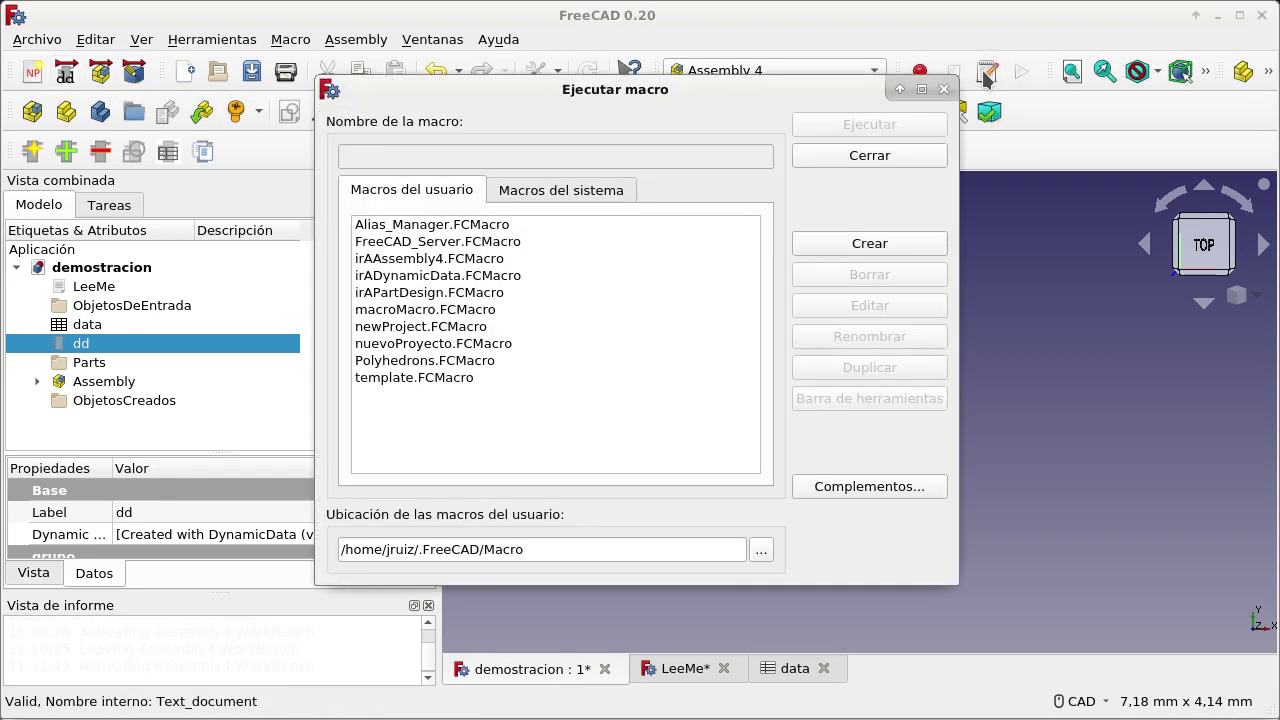
pyautogui.click(440, 261)
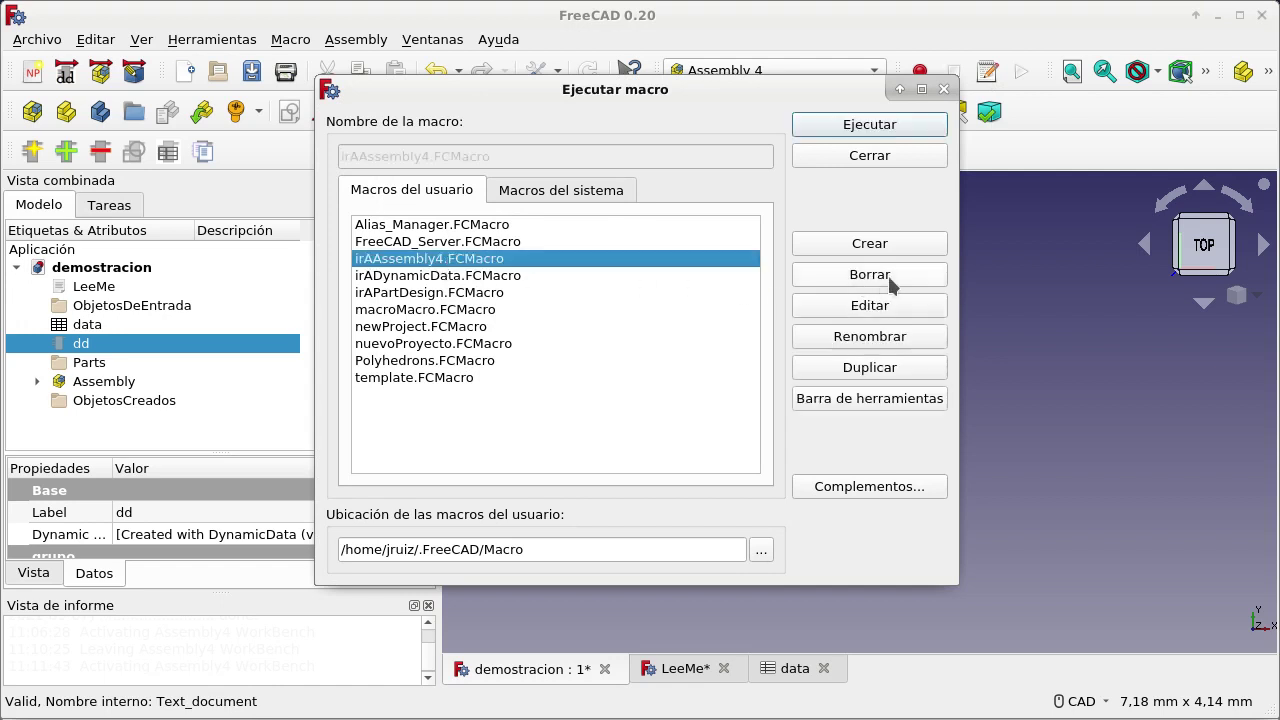
# Step: Open the irAAssembly4 macro code and highlight Assembly4Workbench in its activation line
pyautogui.click(896, 303)
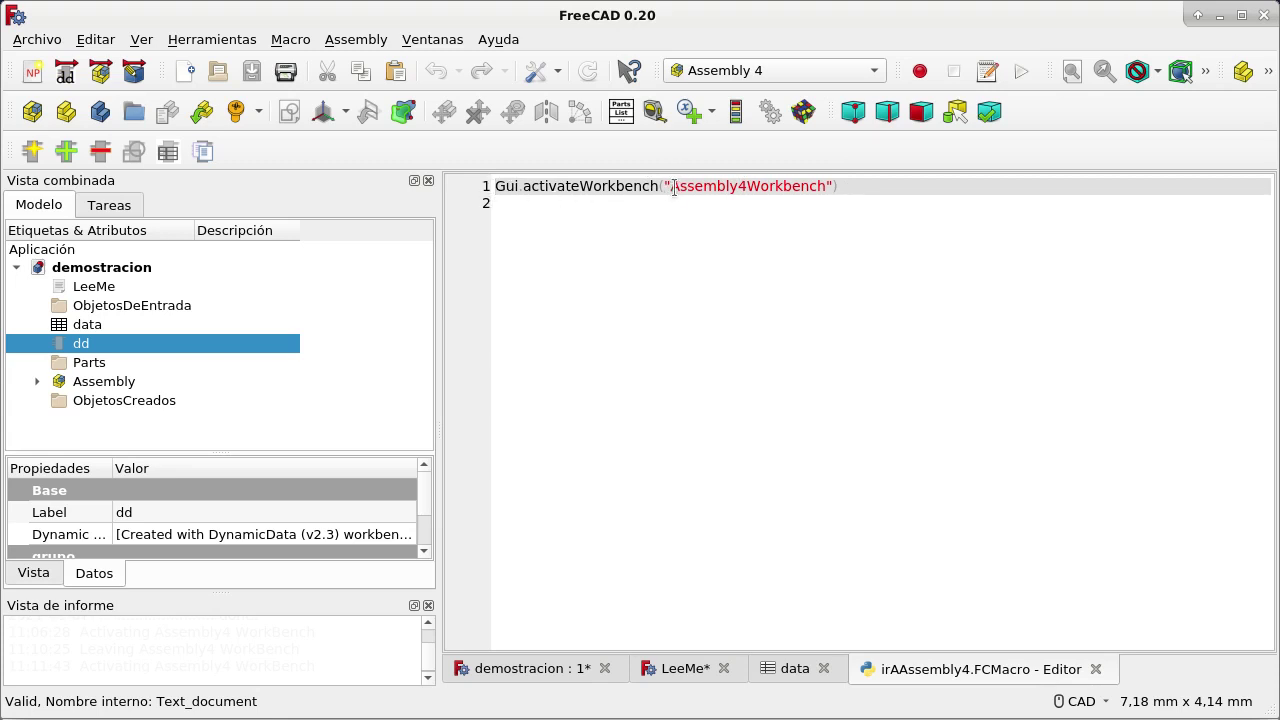
pyautogui.moveTo(674, 187); pyautogui.dragTo(825, 186)
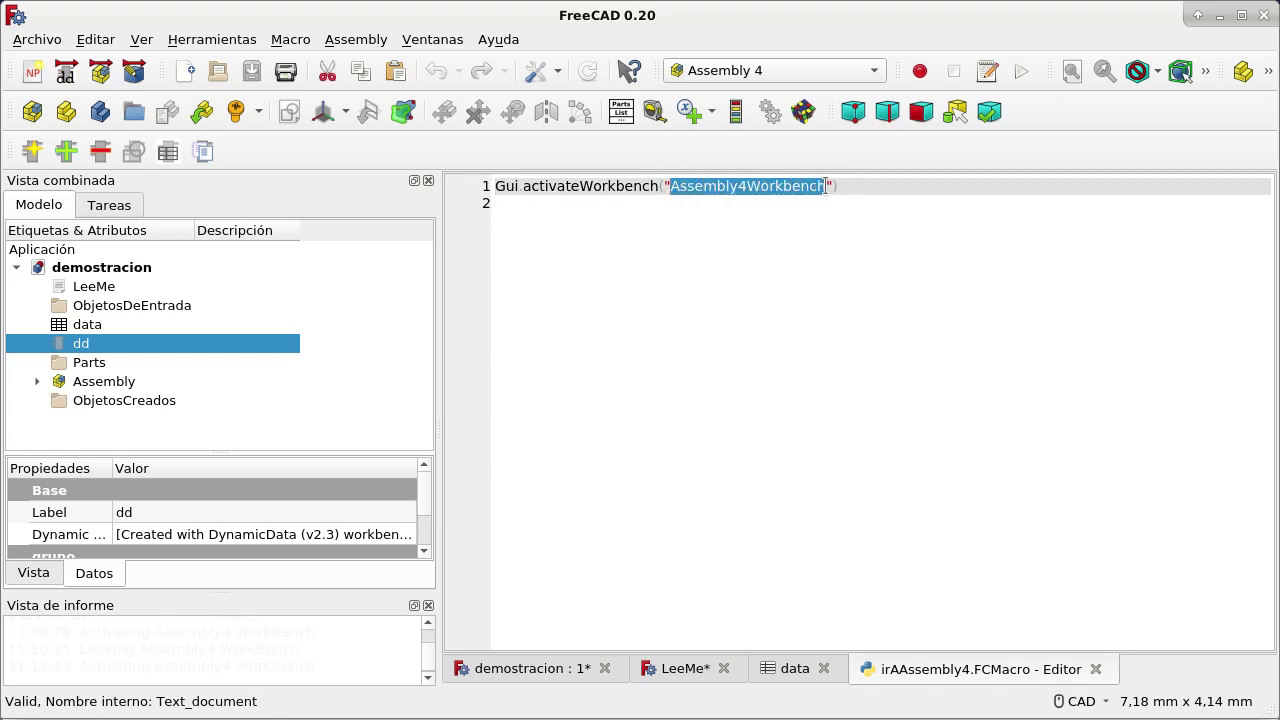
pyautogui.click(887, 192)
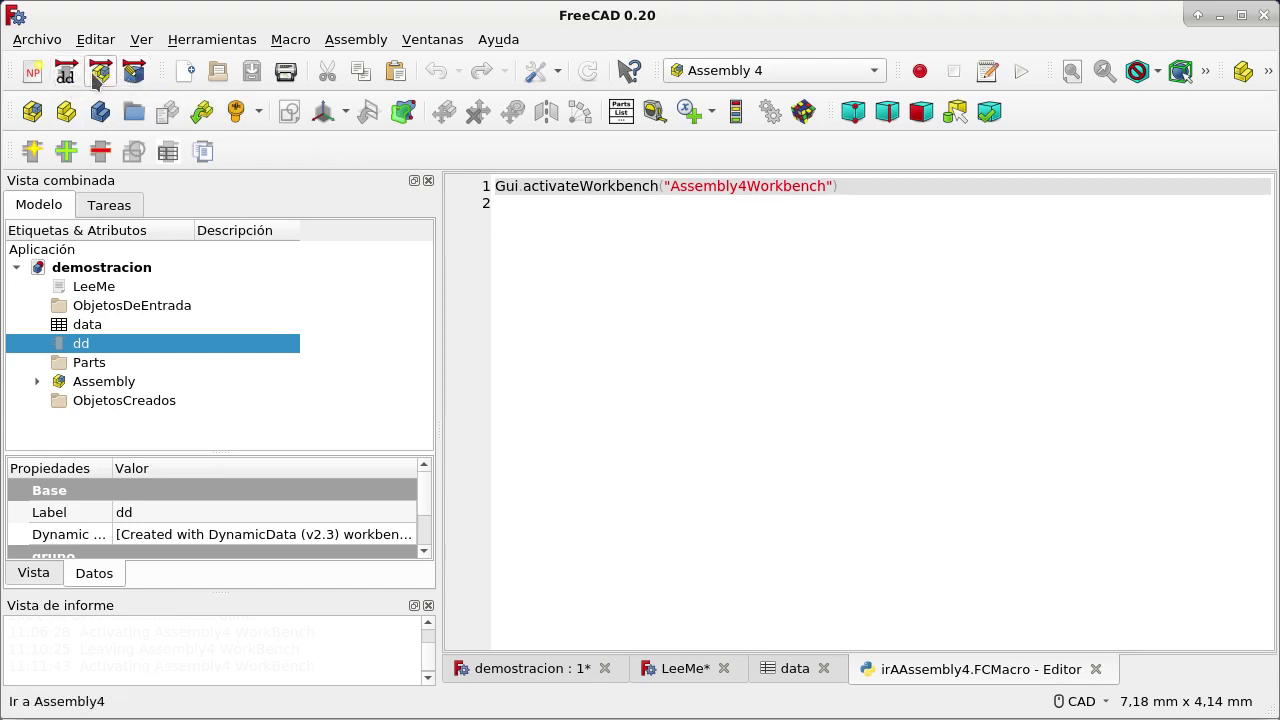
# Step: Close the irAAssembly4 editor and open nuevoProyecto.FCMacro for editing
pyautogui.click(1095, 668)
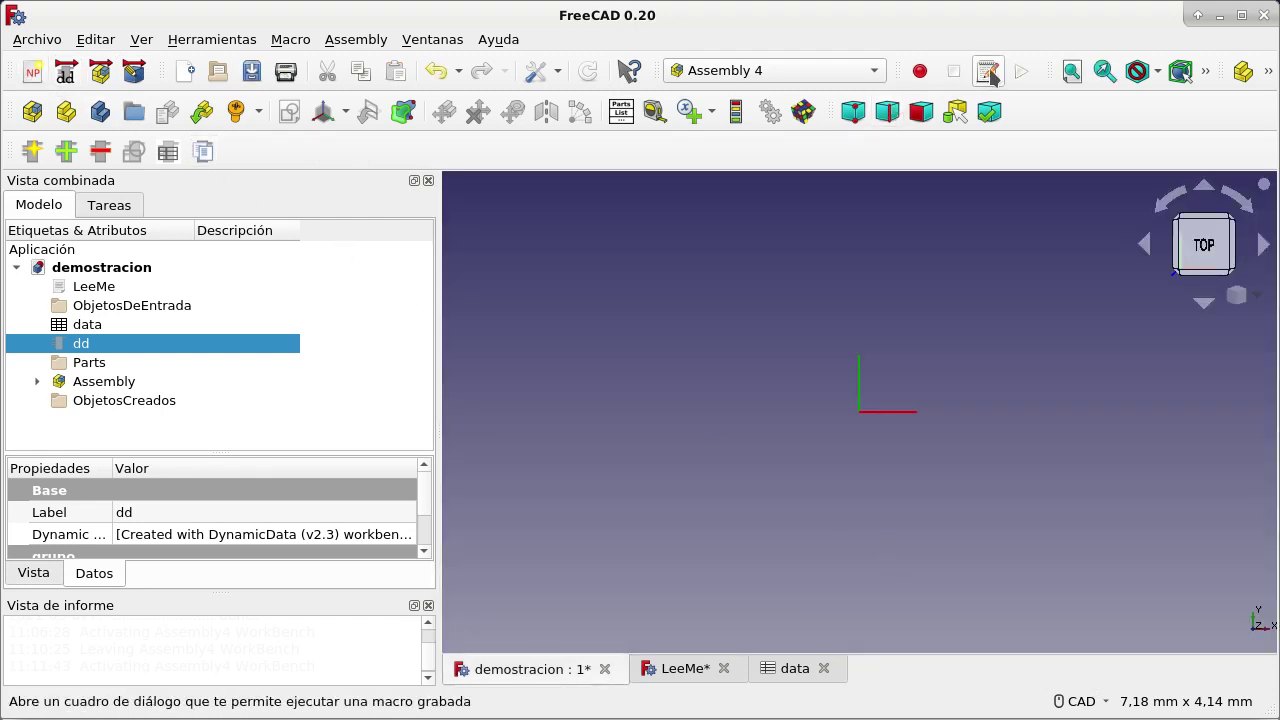
pyautogui.click(986, 74)
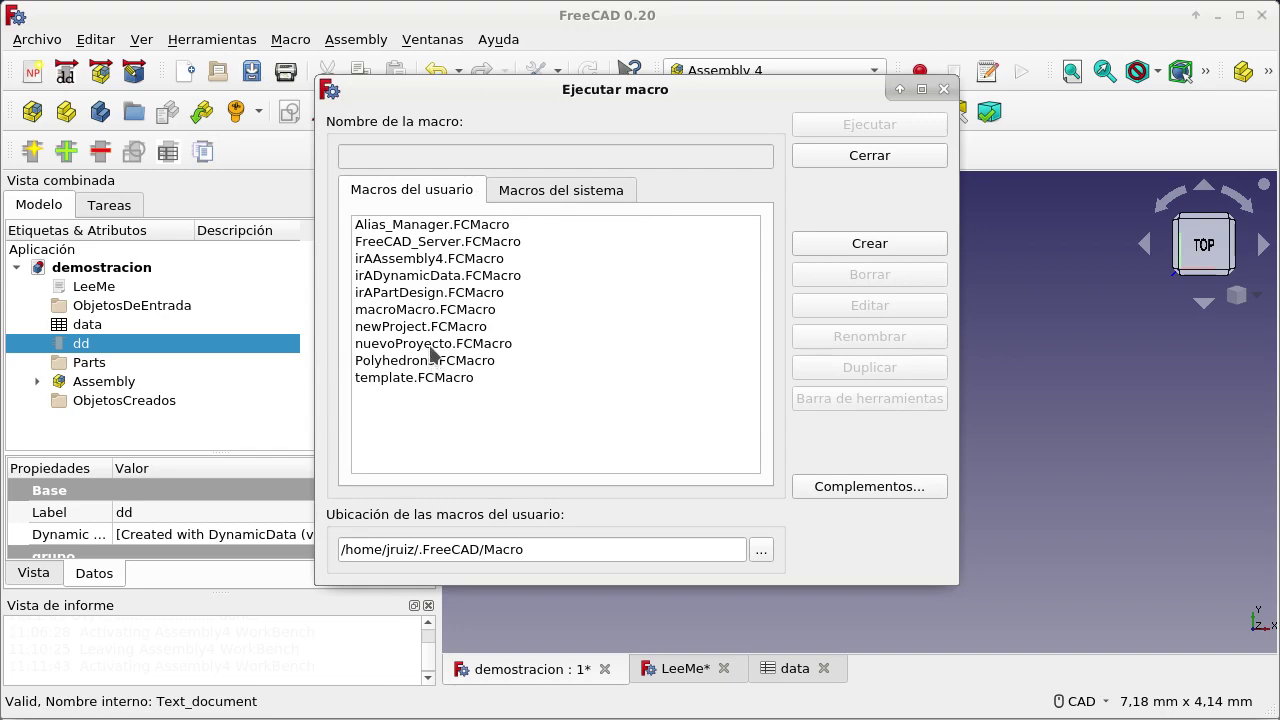
pyautogui.click(433, 346)
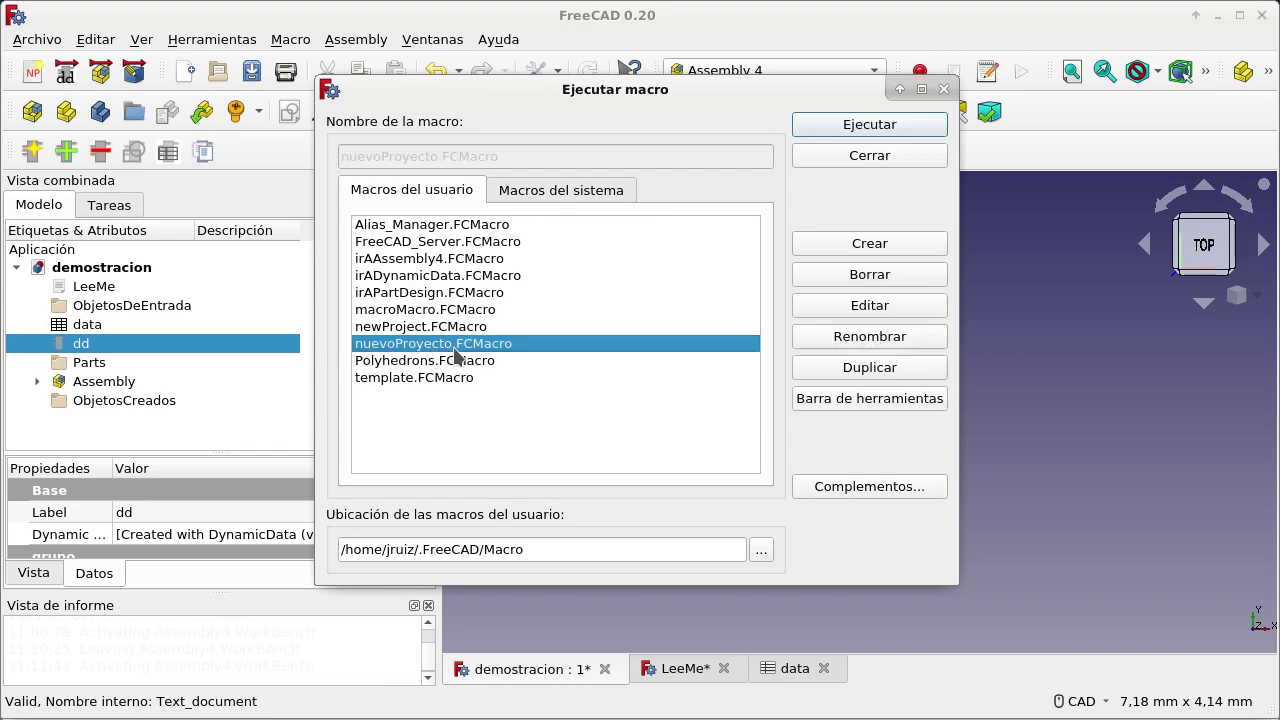
pyautogui.click(898, 311)
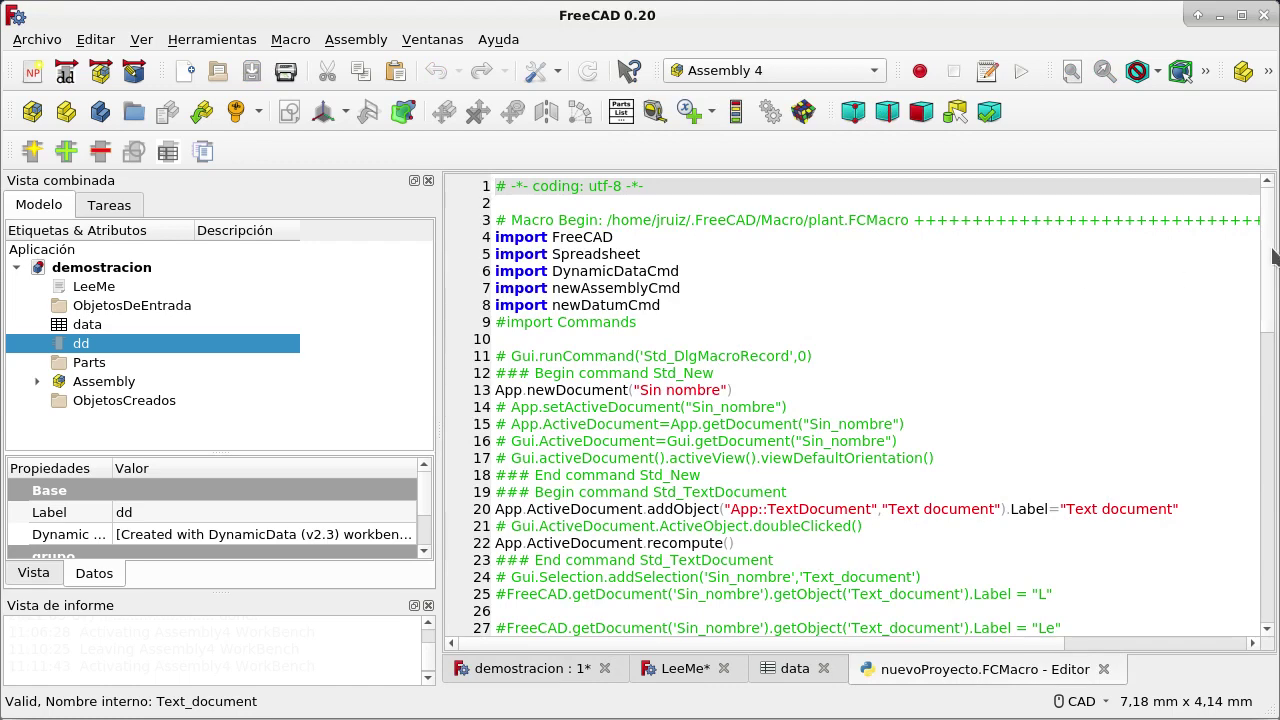
# Step: Scroll through the nuevoProyecto code, then close its editor
pyautogui.moveTo(1273, 257); pyautogui.dragTo(1266, 600)
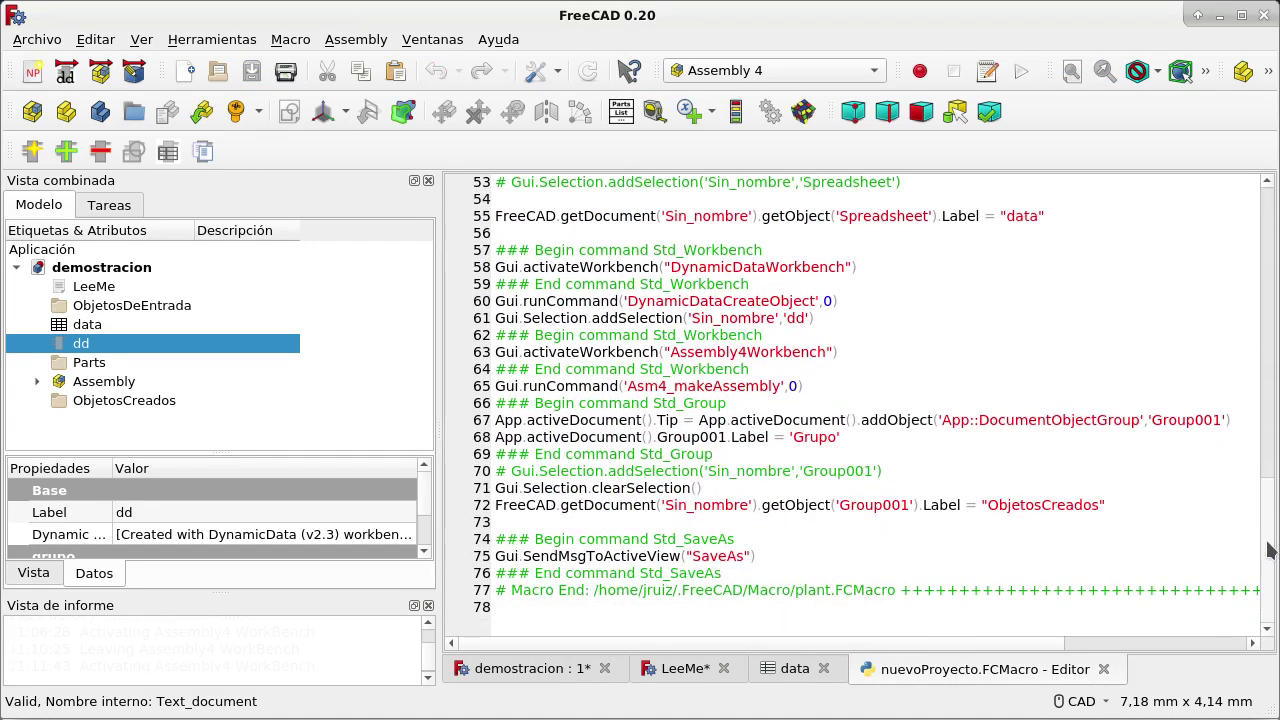
pyautogui.moveTo(1268, 550); pyautogui.dragTo(1085, 240)
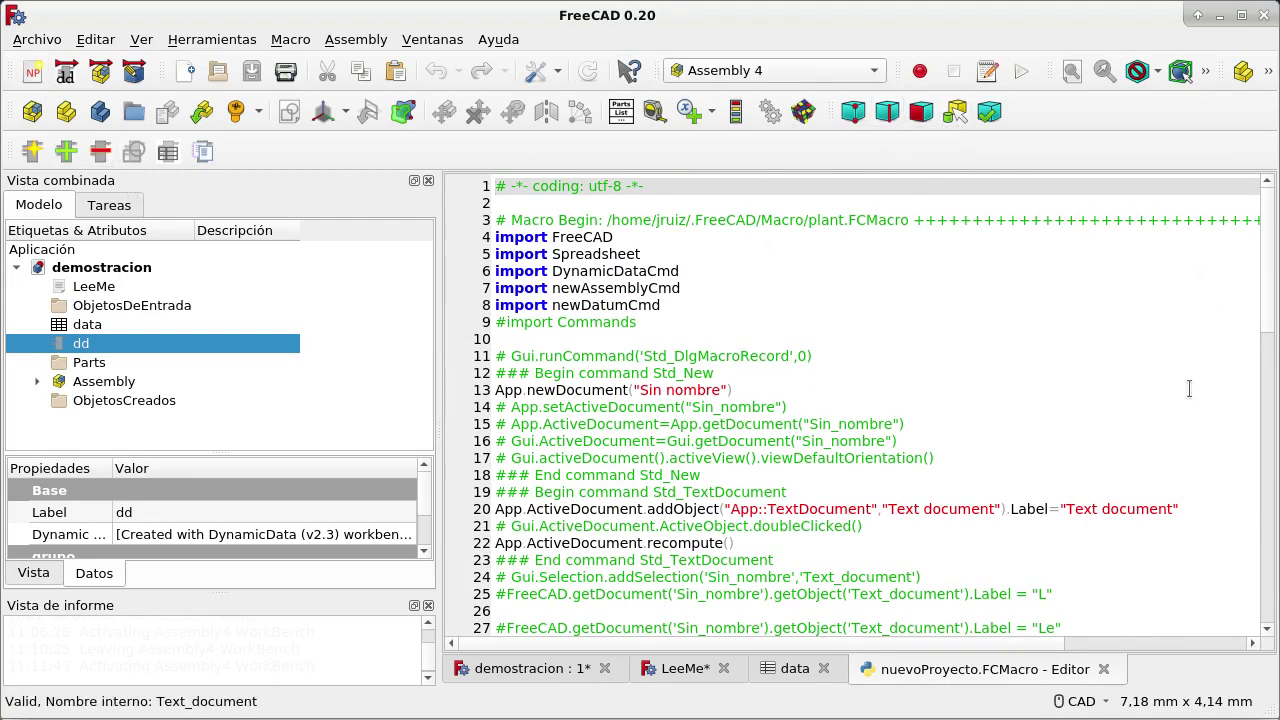
pyautogui.click(1104, 669)
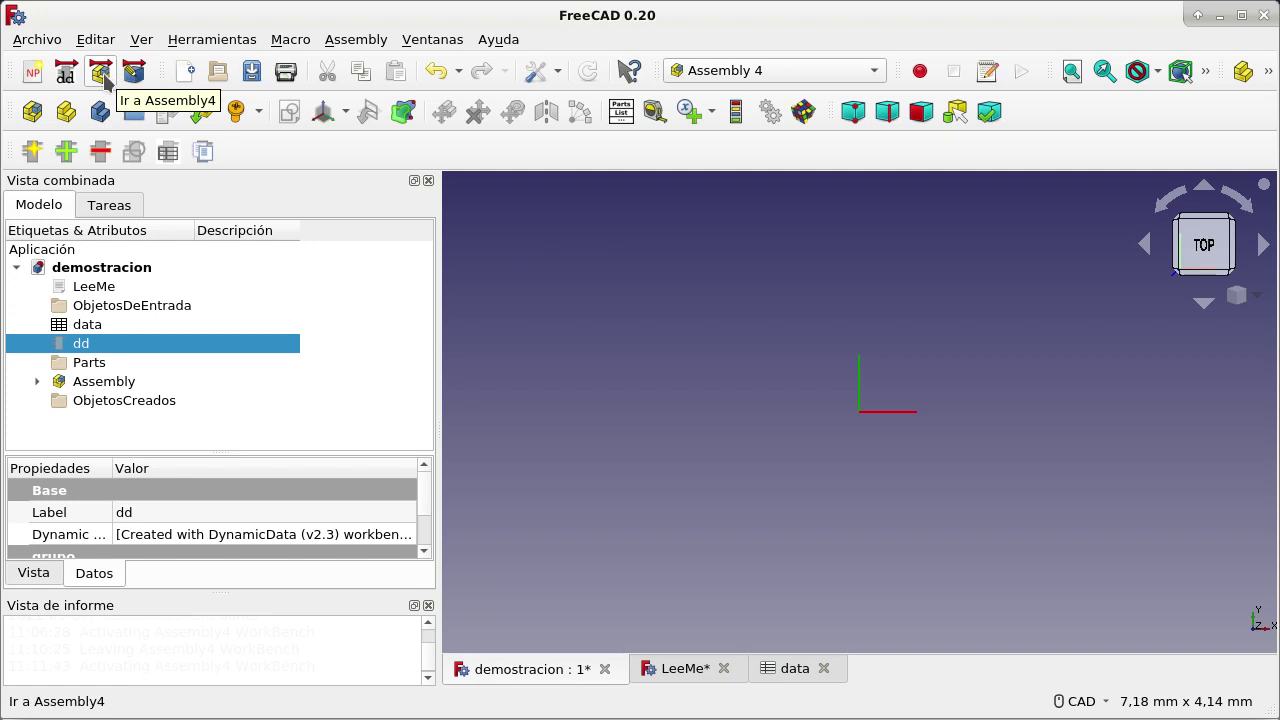
# Step: Create the new macro file unaMacro.FCMacro and reopen the user macros list
pyautogui.click(987, 71)
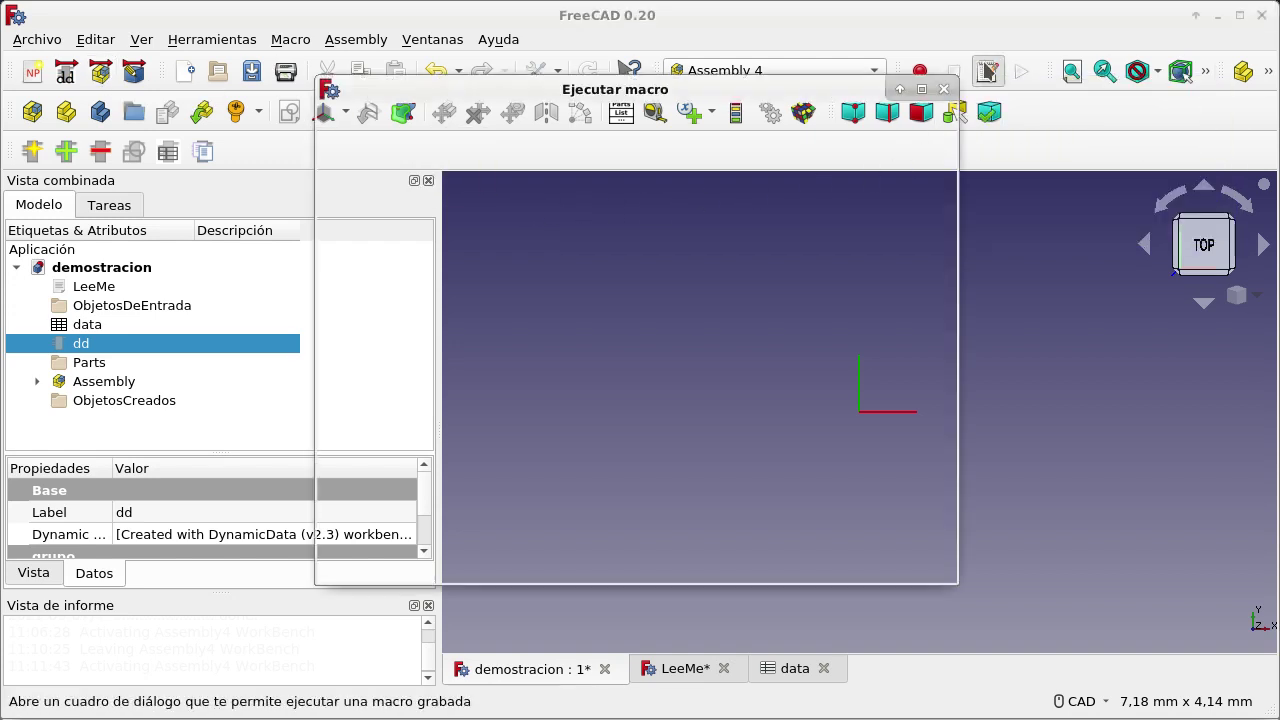
pyautogui.click(831, 243)
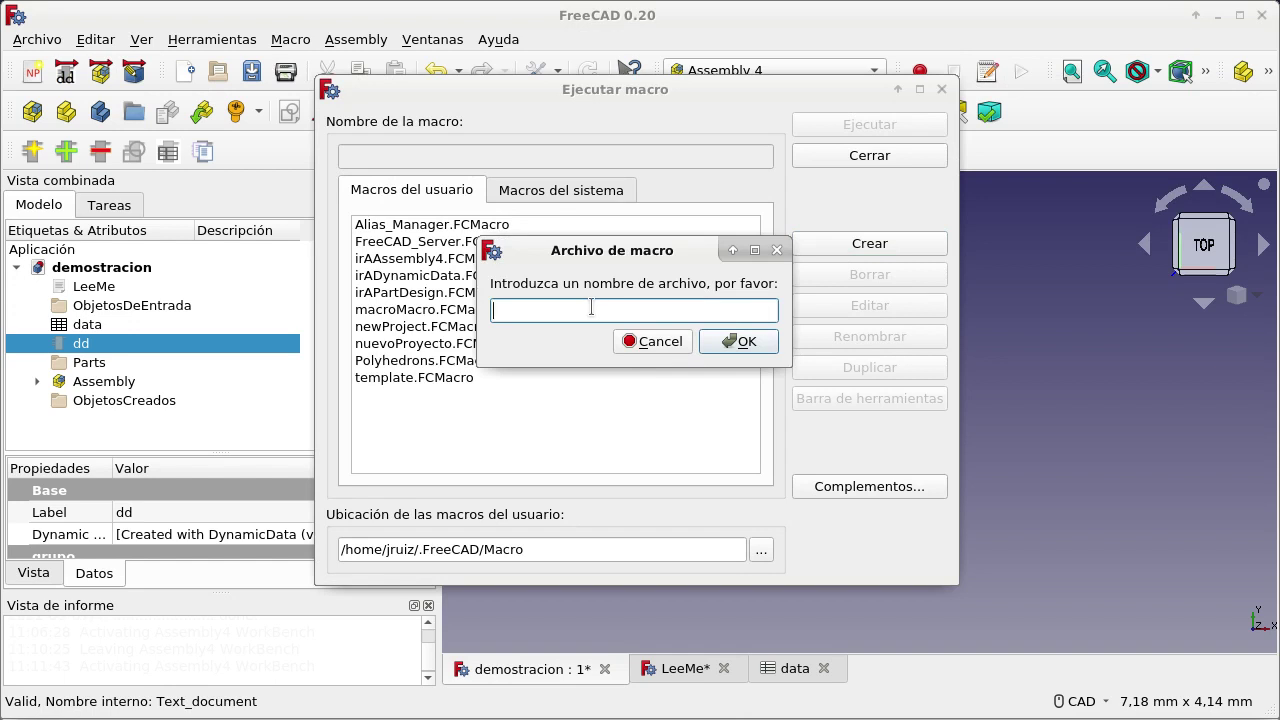
pyautogui.write('unaMacro')
pyautogui.click(739, 341)
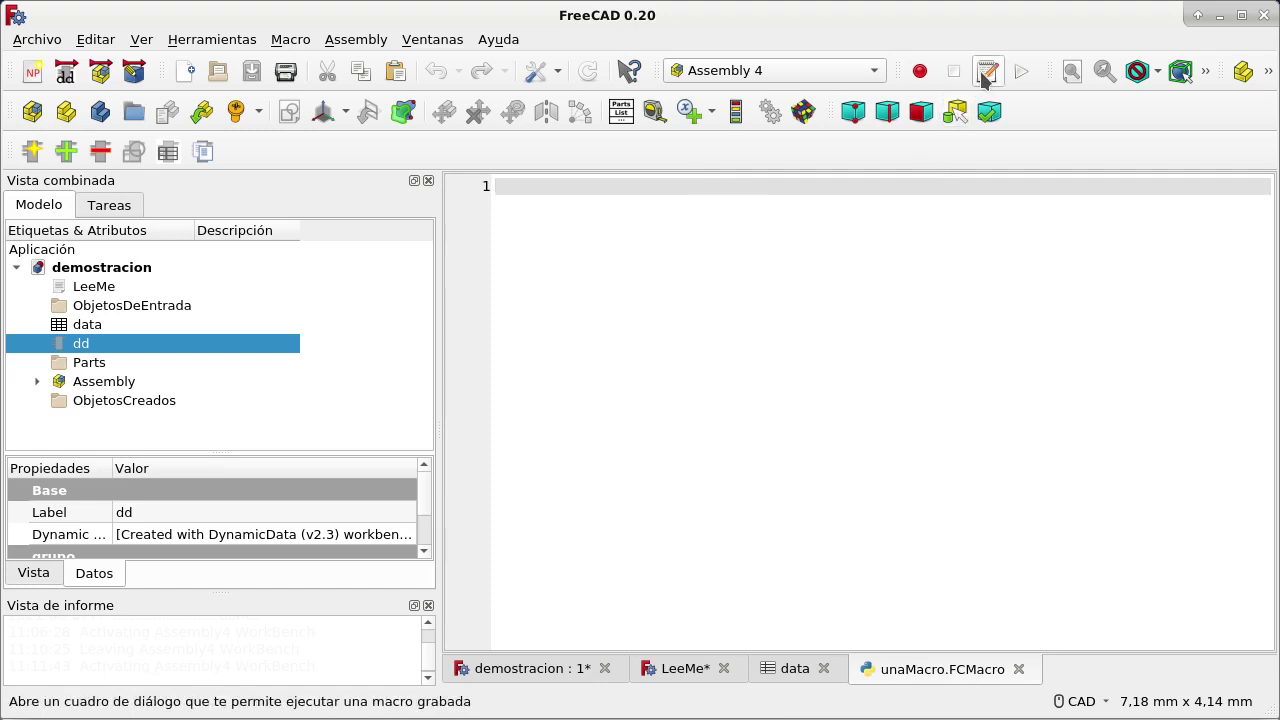
pyautogui.click(985, 80)
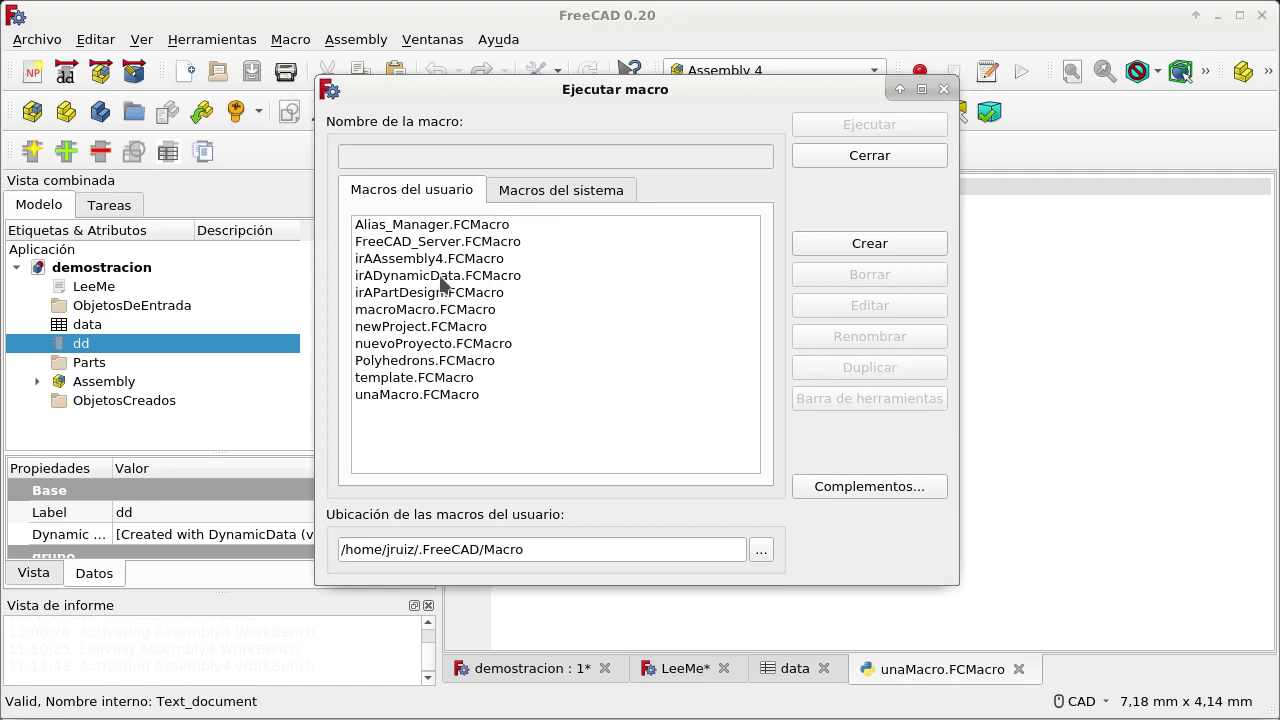
# Step: Open irAAssembly4.FCMacro and select its Gui.activateWorkbench("Assembly4Workbench") line
pyautogui.click(440, 259)
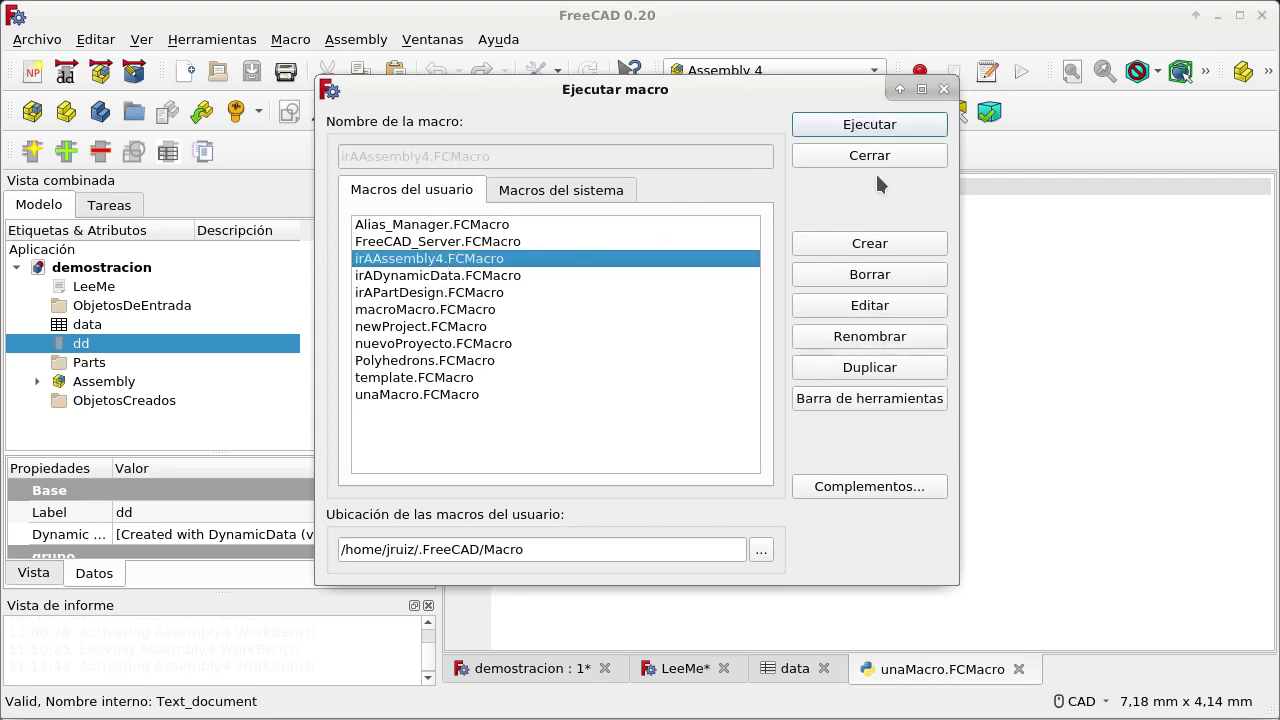
pyautogui.click(908, 305)
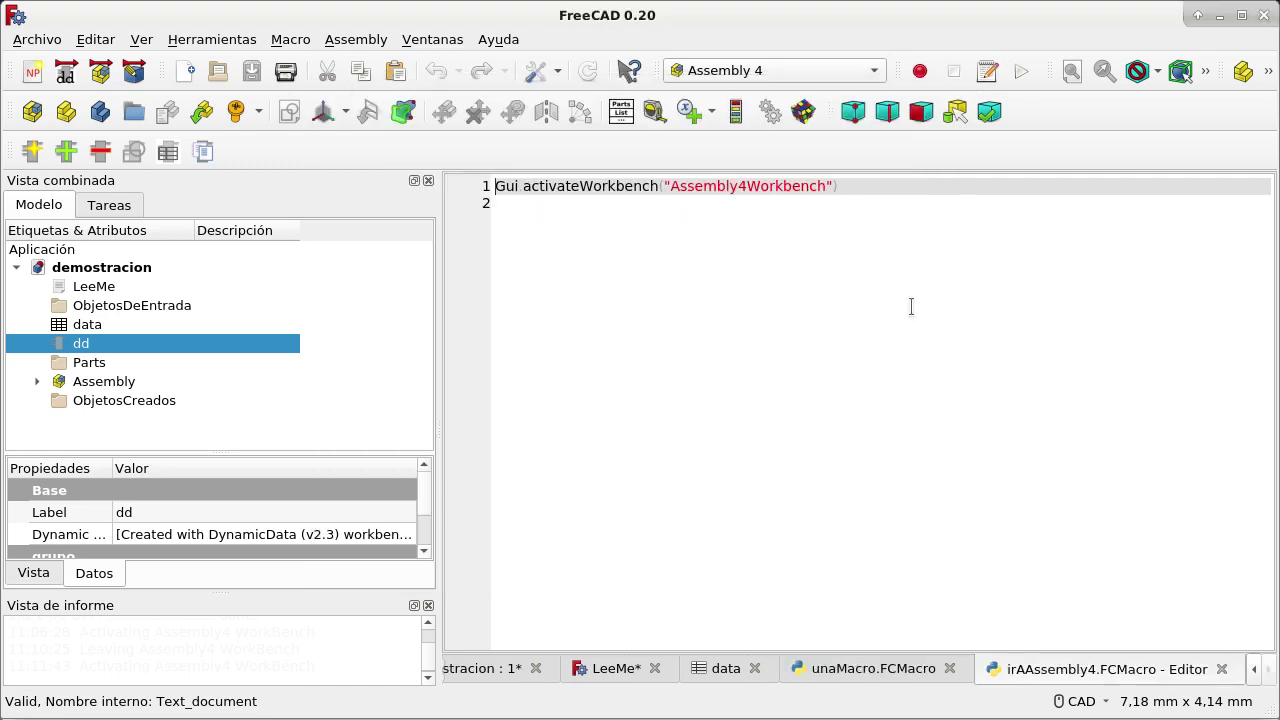
pyautogui.click(882, 668)
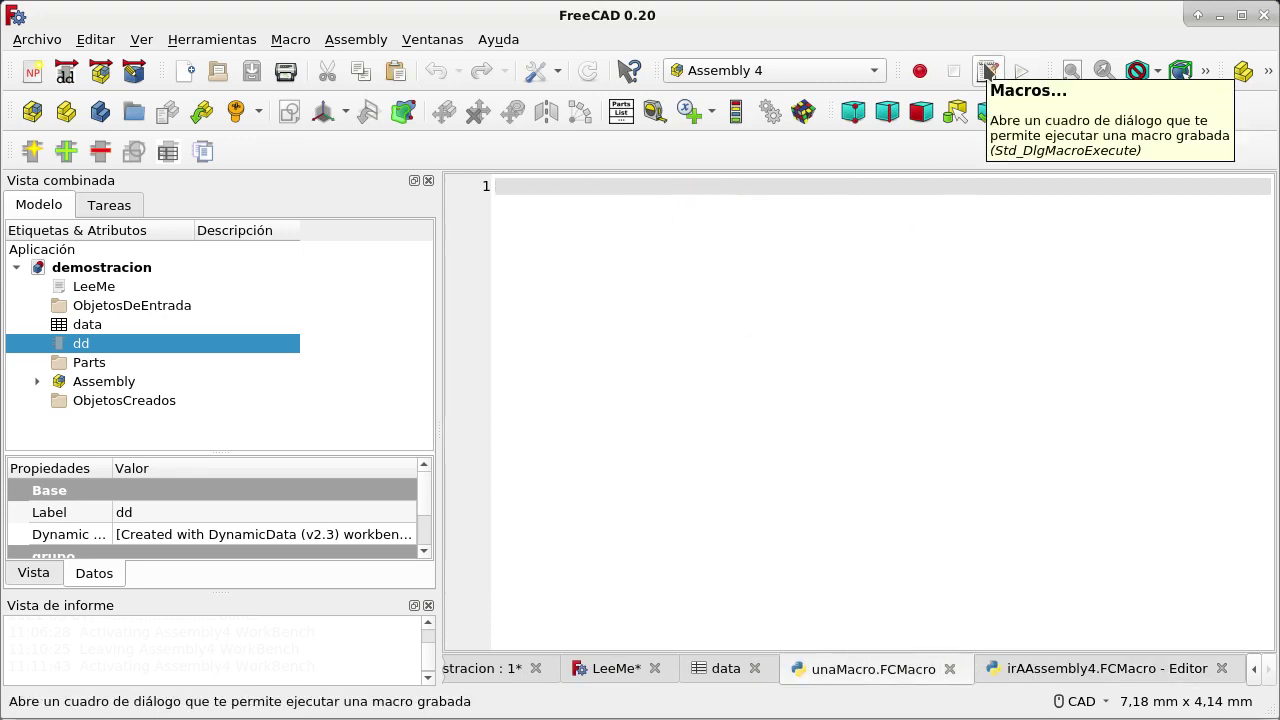
pyautogui.click(1048, 678)
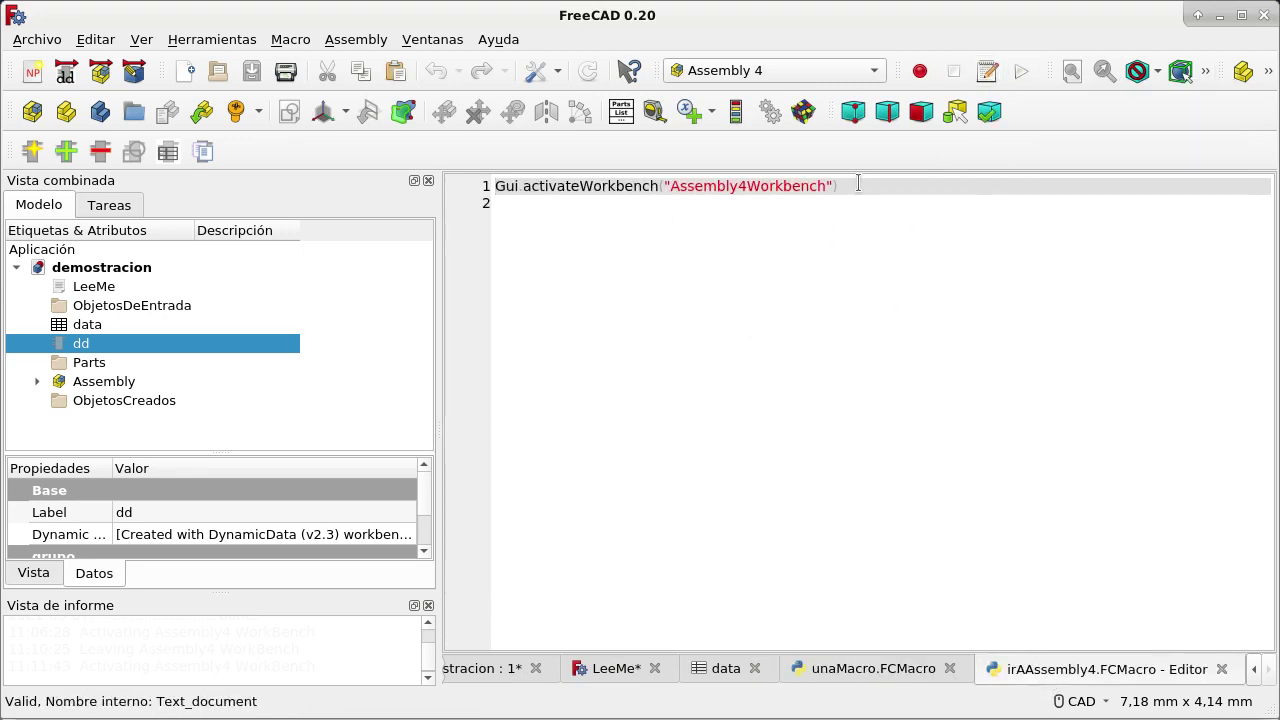
pyautogui.moveTo(850, 189); pyautogui.dragTo(437, 186)
pyautogui.hotkey('ctrl', 'c')
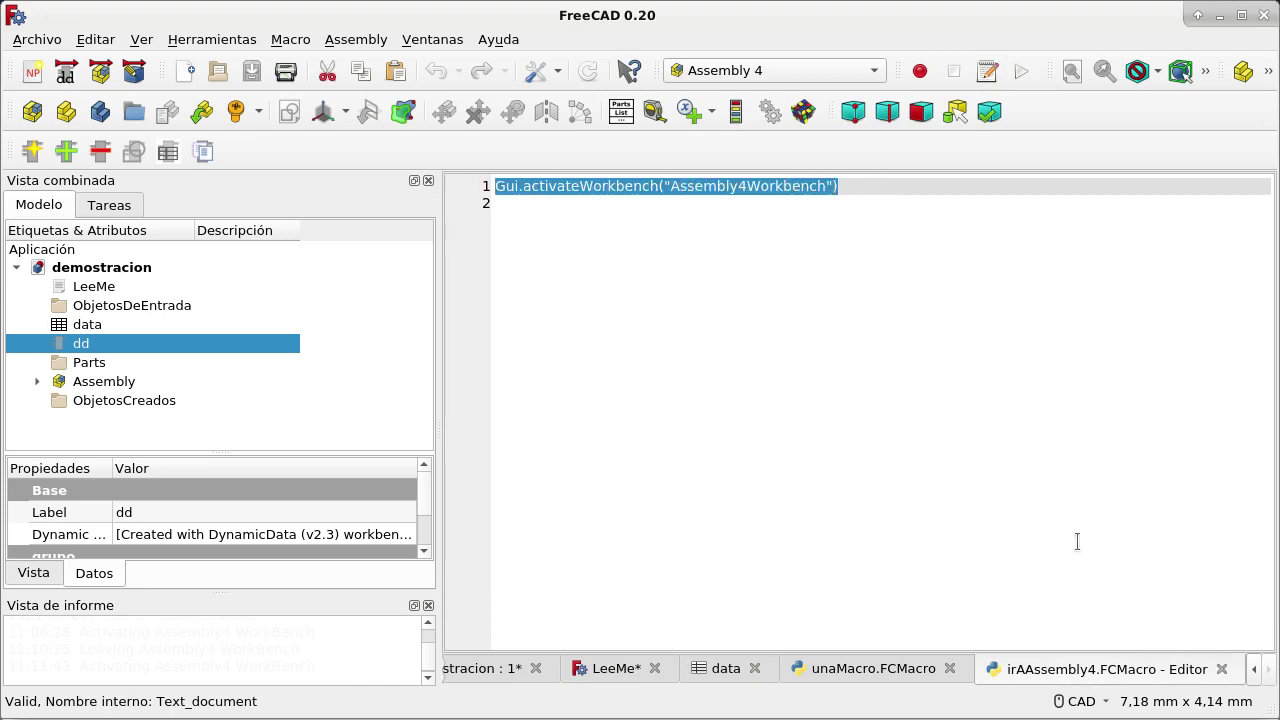
# Step: Paste the activation line into unaMacro and save the file
pyautogui.click(927, 680)
pyautogui.hotkey('ctrl', 'v')
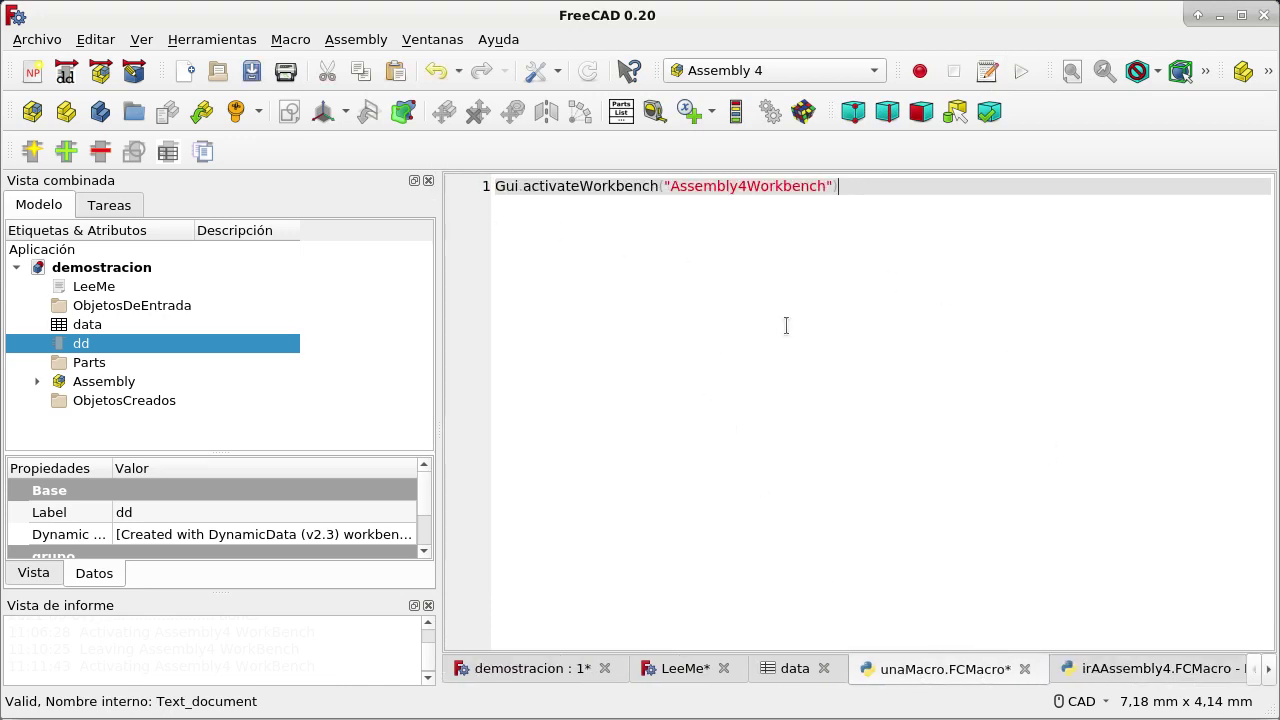
pyautogui.click(252, 78)
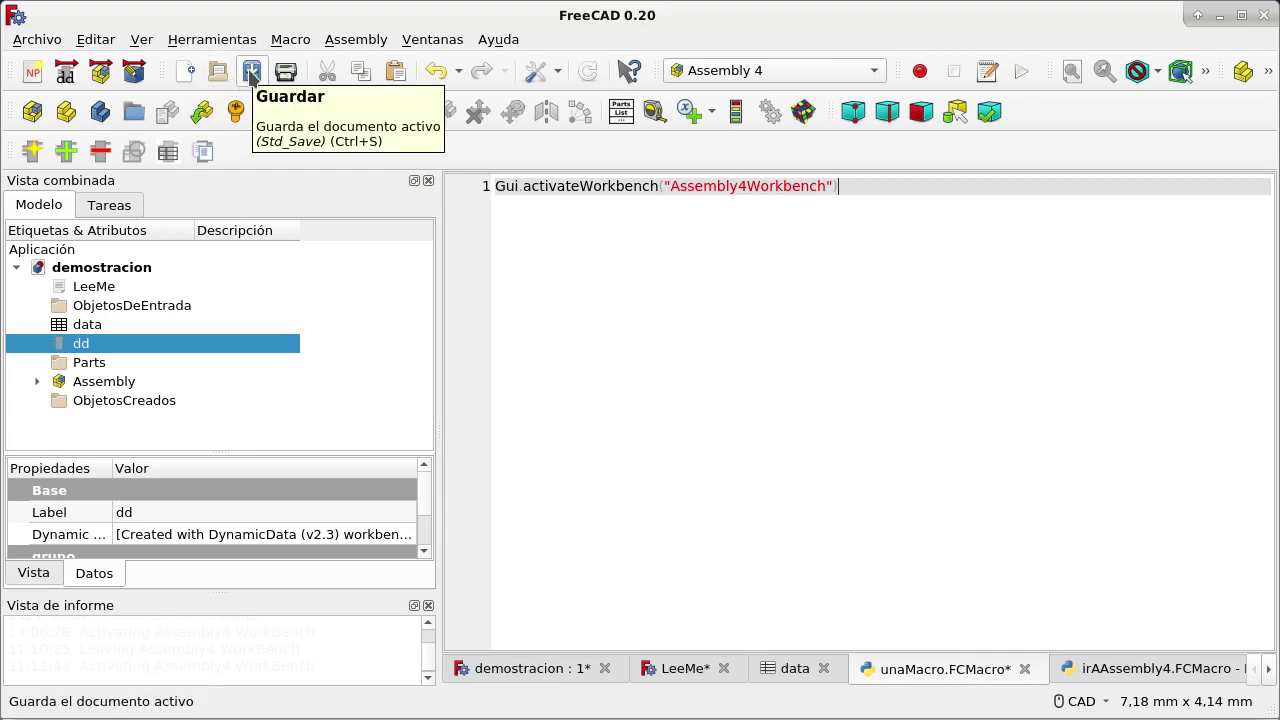
pyautogui.click(252, 78)
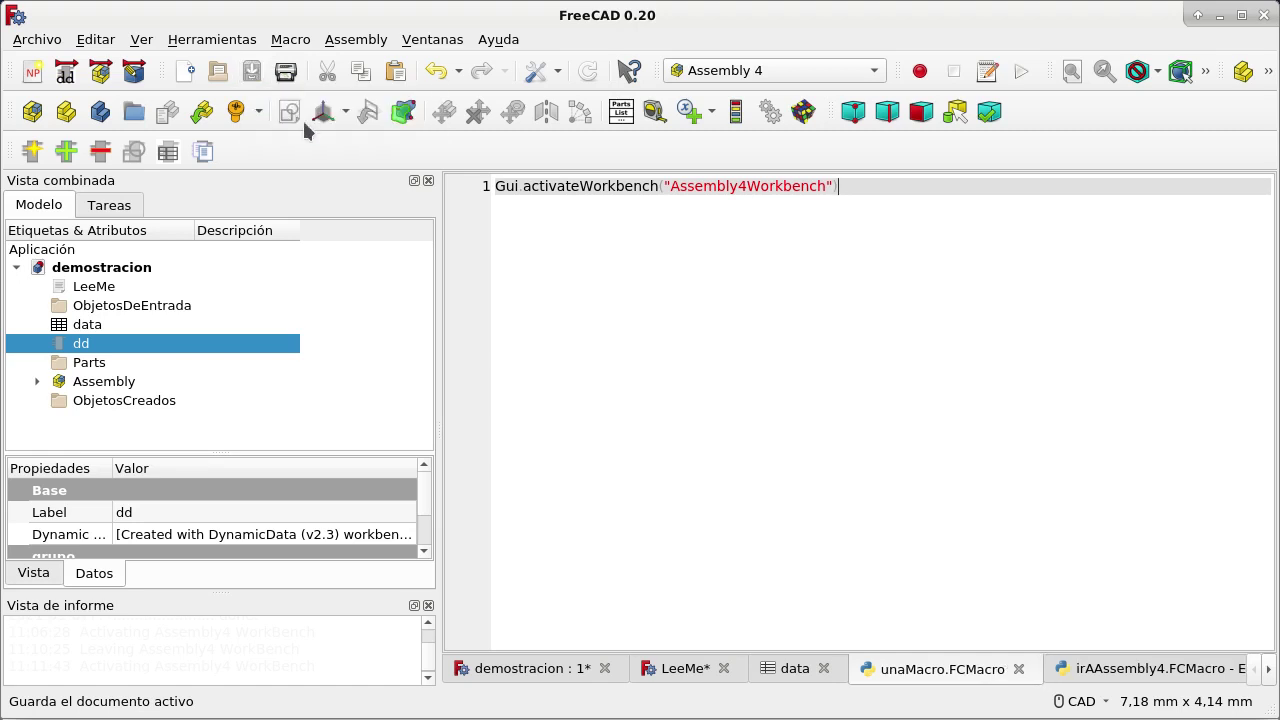